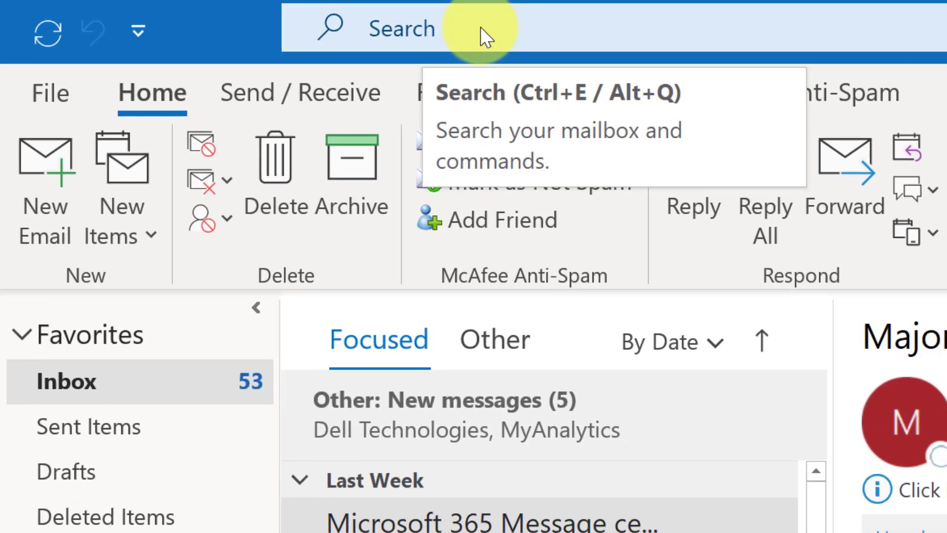
- Activate the top search box to bring up Search tools for the current mailbox
left_click(481, 27)
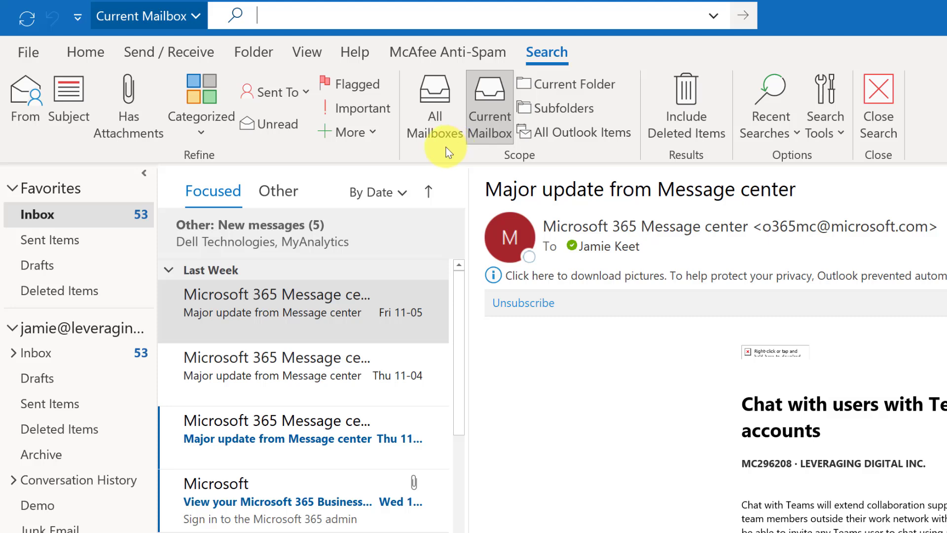
- Try the Current Folder and Subfolders scopes, then include deleted items in results
left_click(569, 88)
left_click(570, 109)
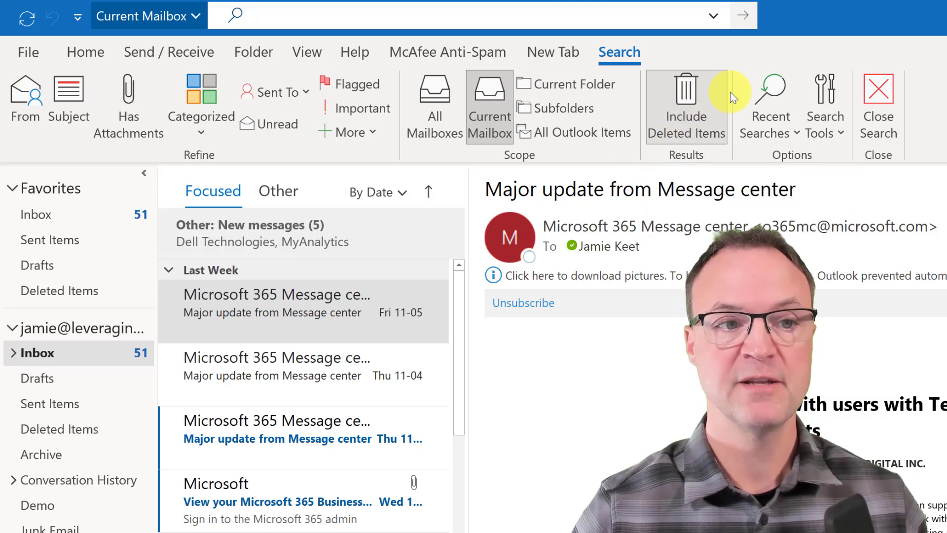
left_click(685, 97)
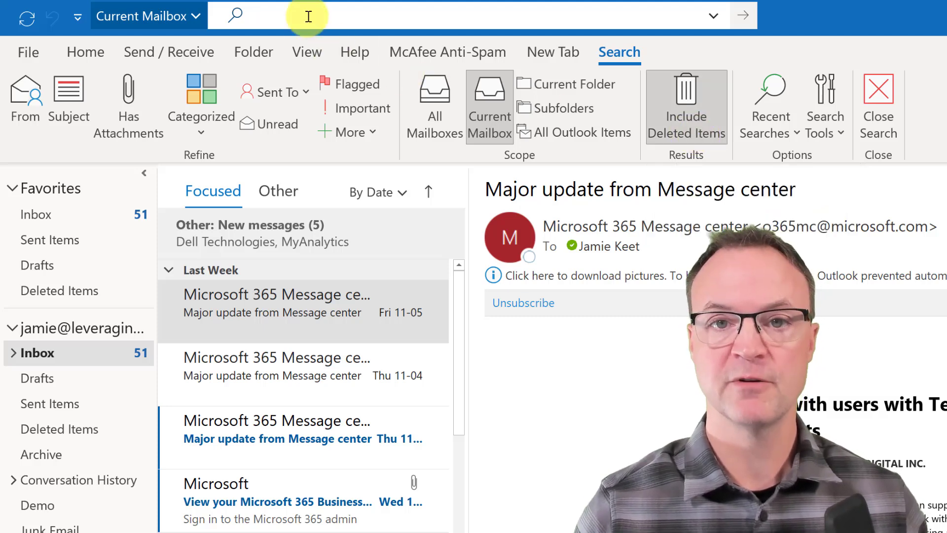
type("order")
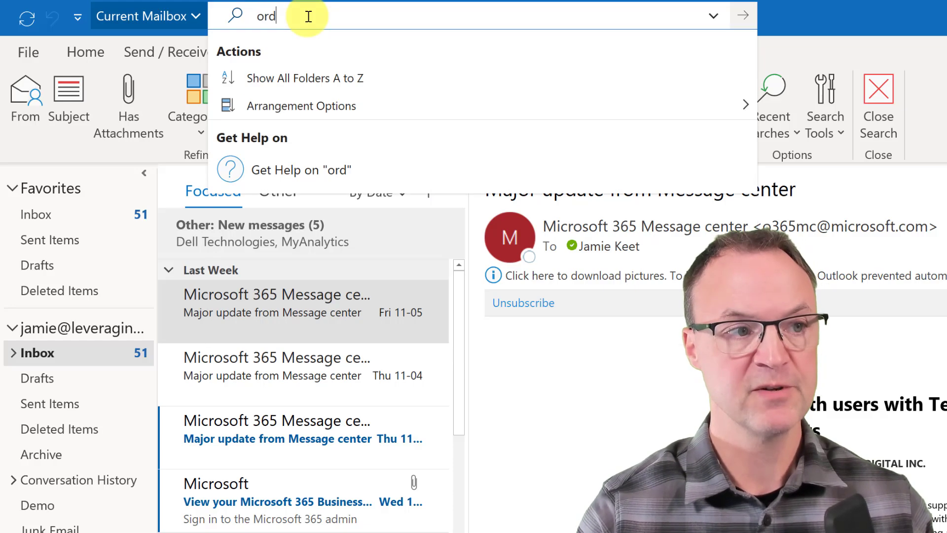
- Run the search for 'order' and widen it to All Mailboxes
key("Return")
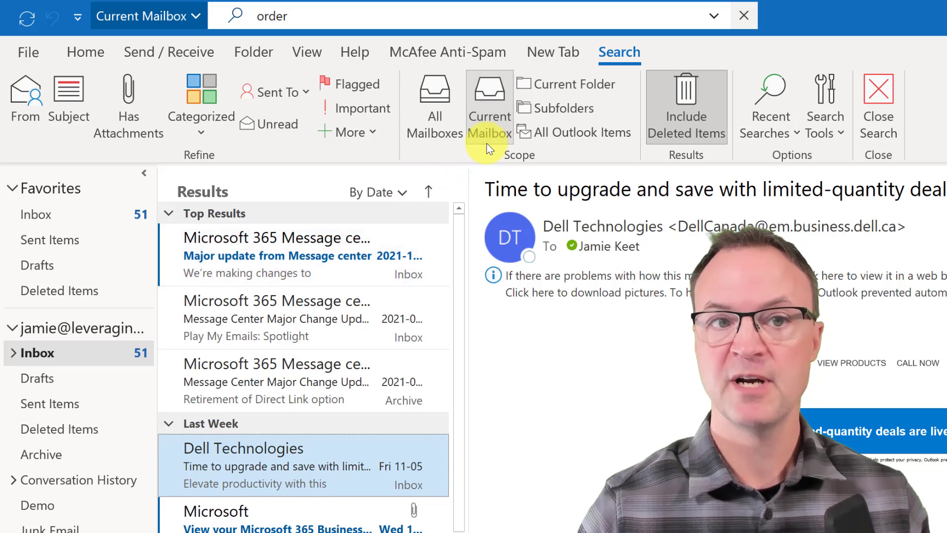
left_click(433, 103)
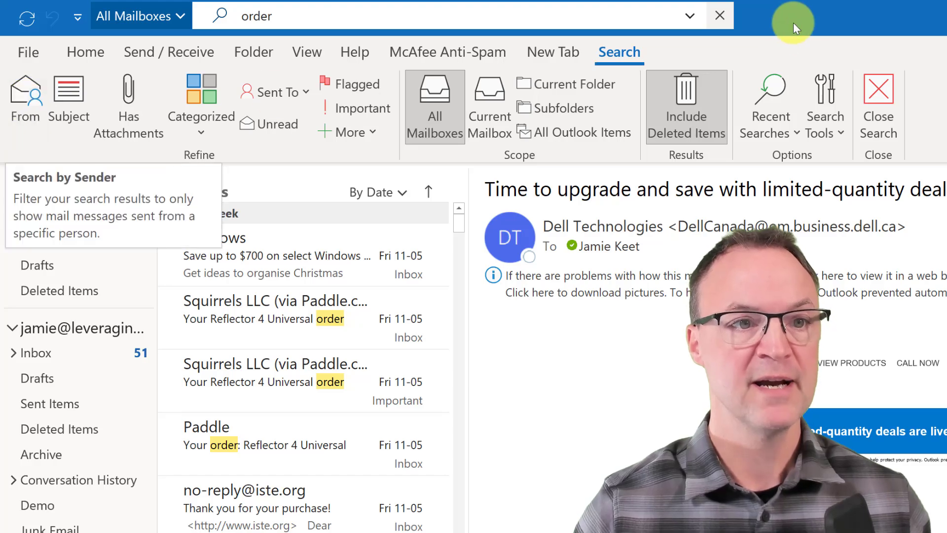
- Restart the search and filter it by sender 'jamie'
left_click(716, 14)
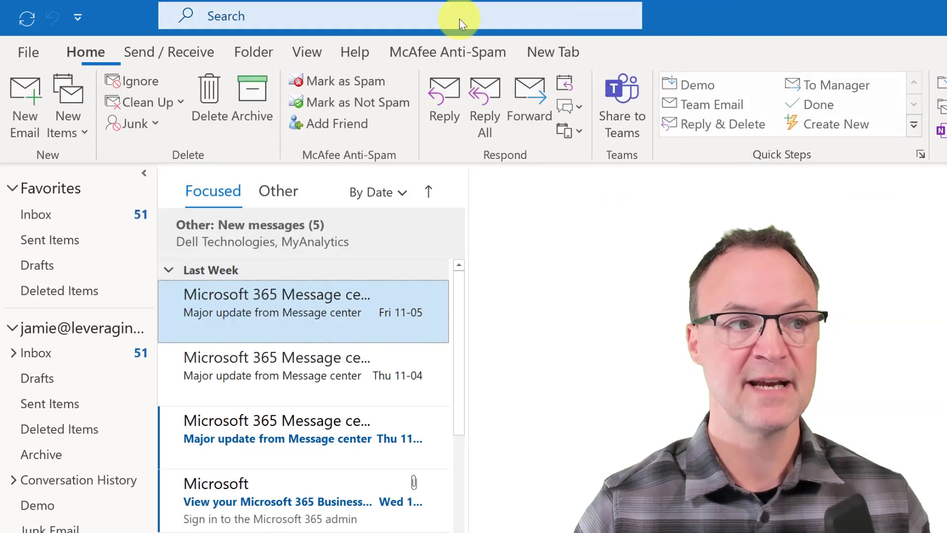
left_click(351, 17)
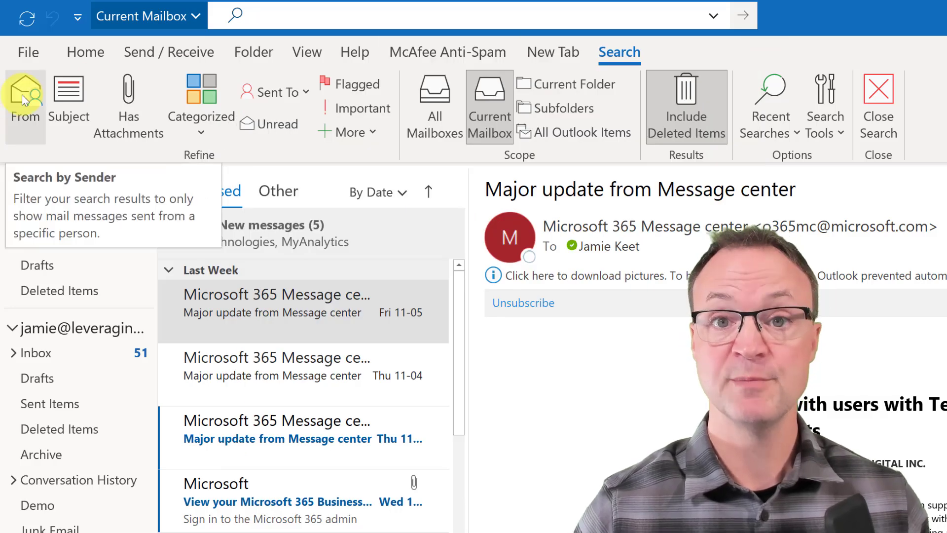
left_click(23, 94)
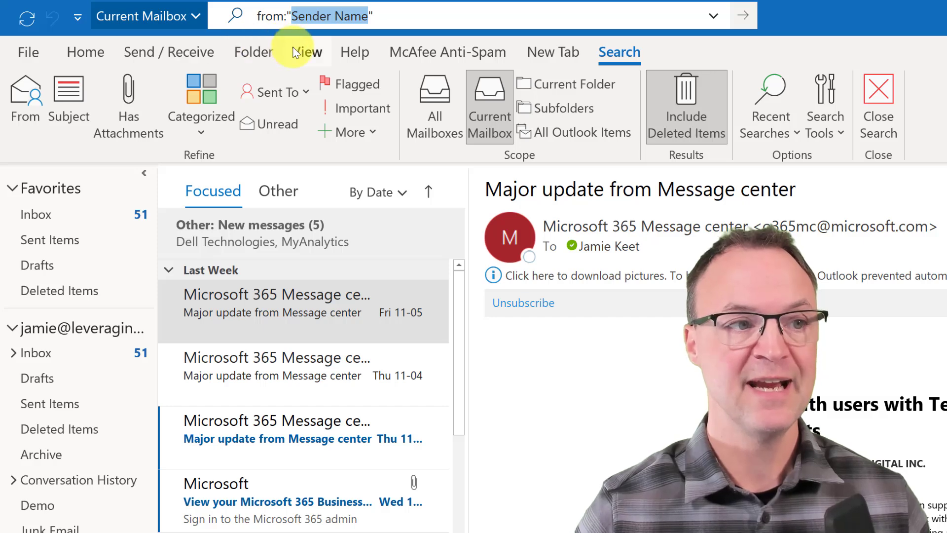
type("jamie")
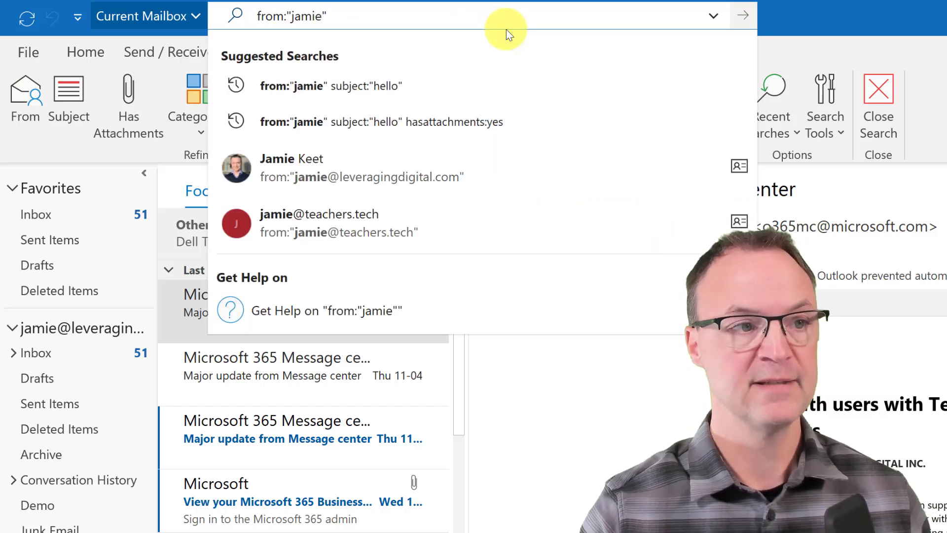
key("Return")
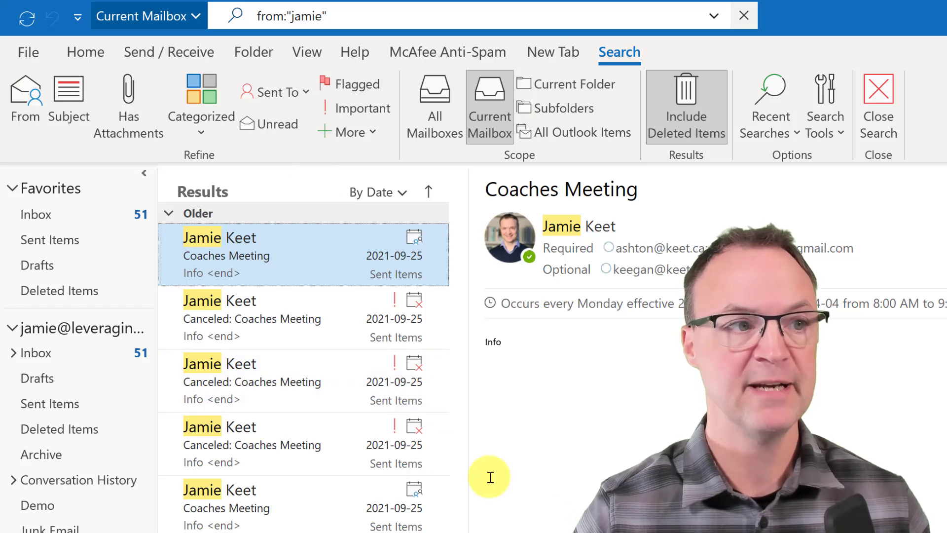
mouse_move(411, 443)
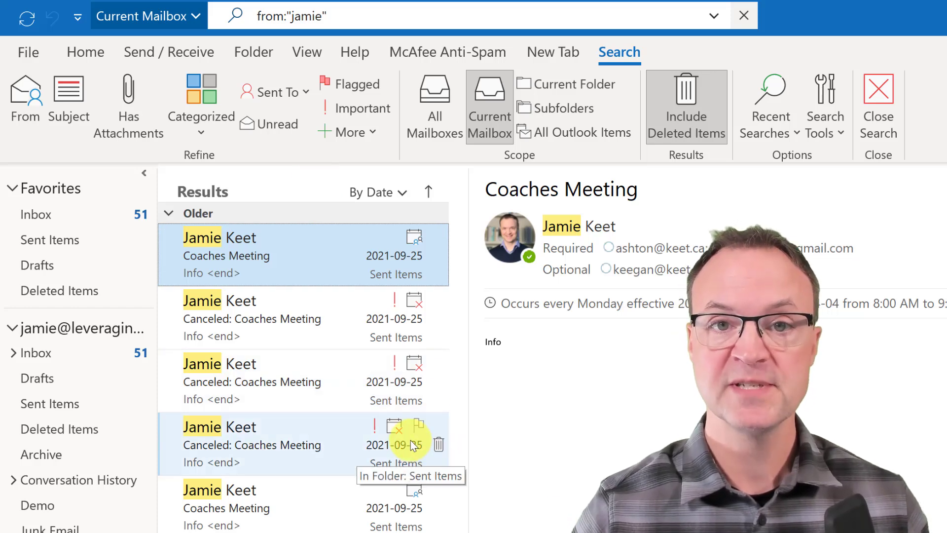
- Add subject 'hello' and the Has Attachments filter to the query
left_click(72, 109)
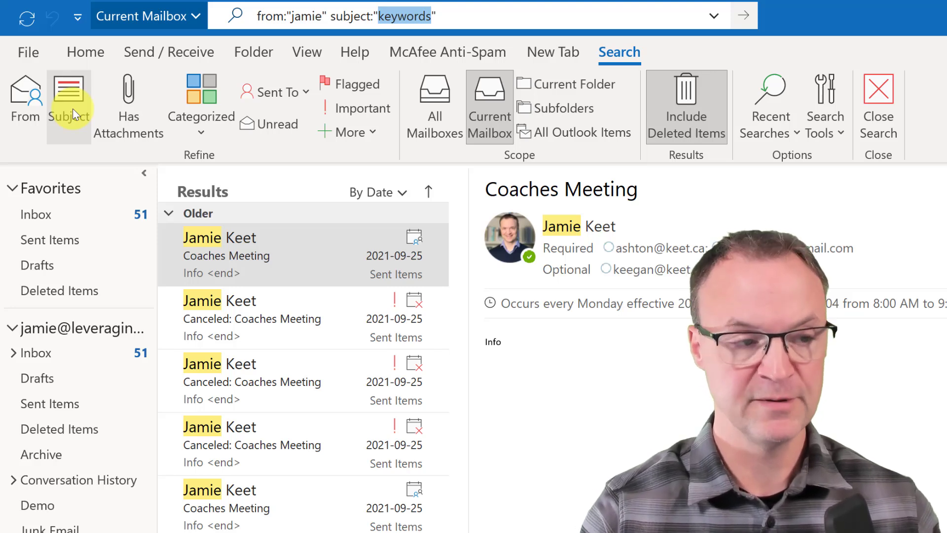
type("hello")
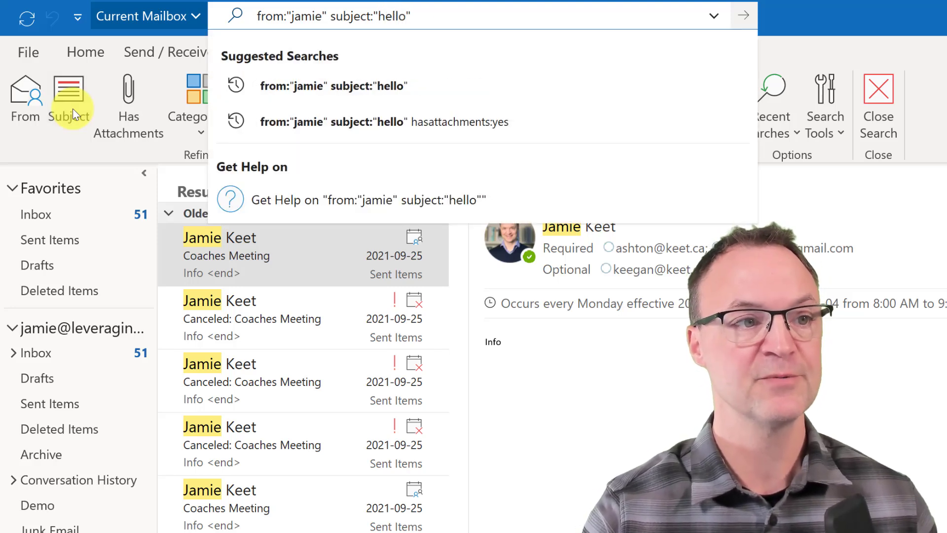
key("Return")
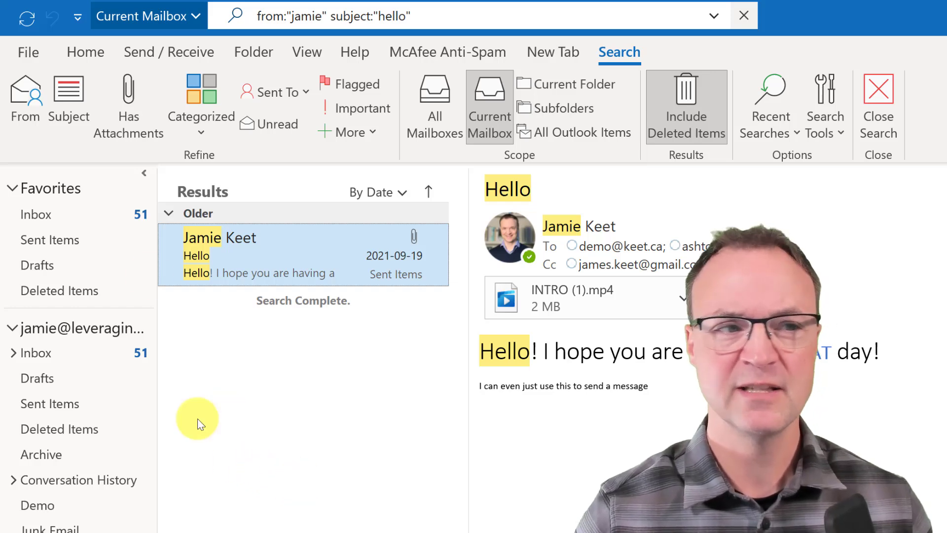
left_click(130, 107)
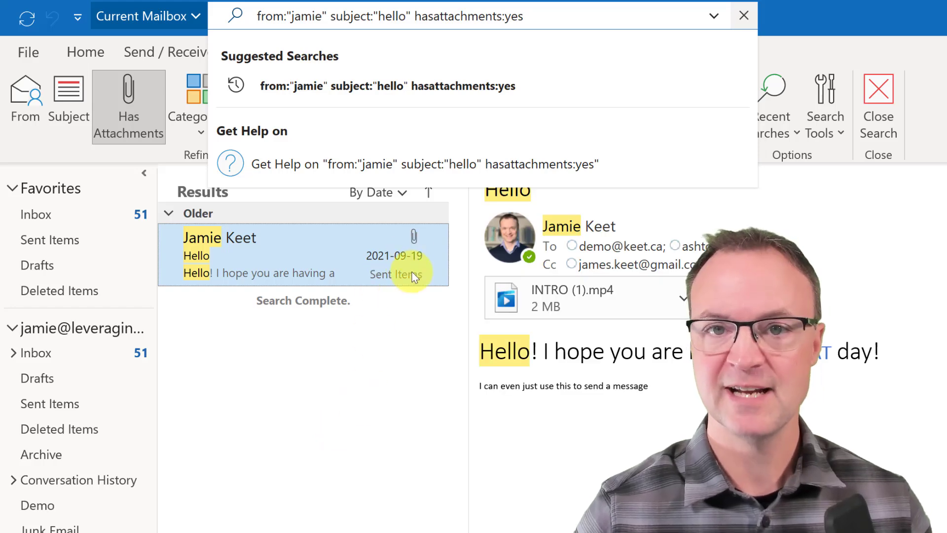
left_click(367, 320)
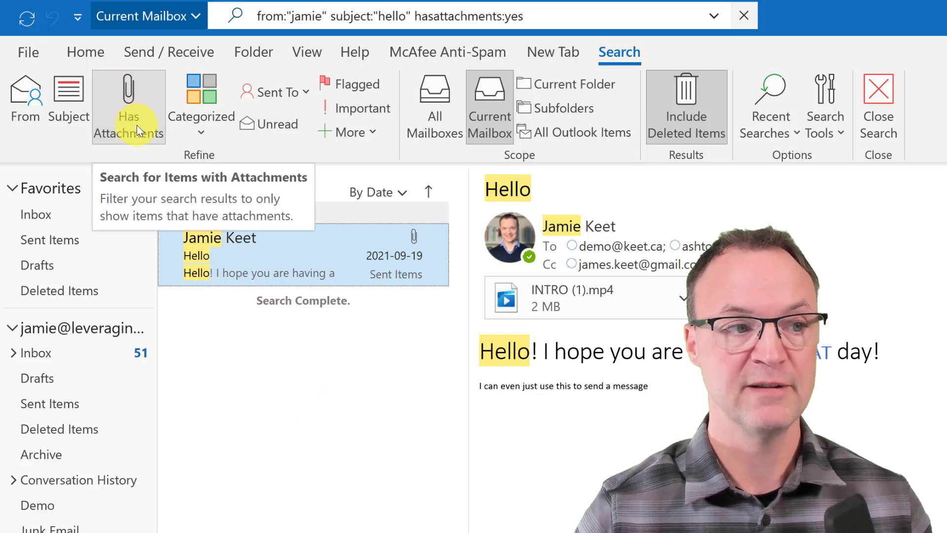
- Start a new All Mailboxes search filtered to the Orange category
left_click(747, 19)
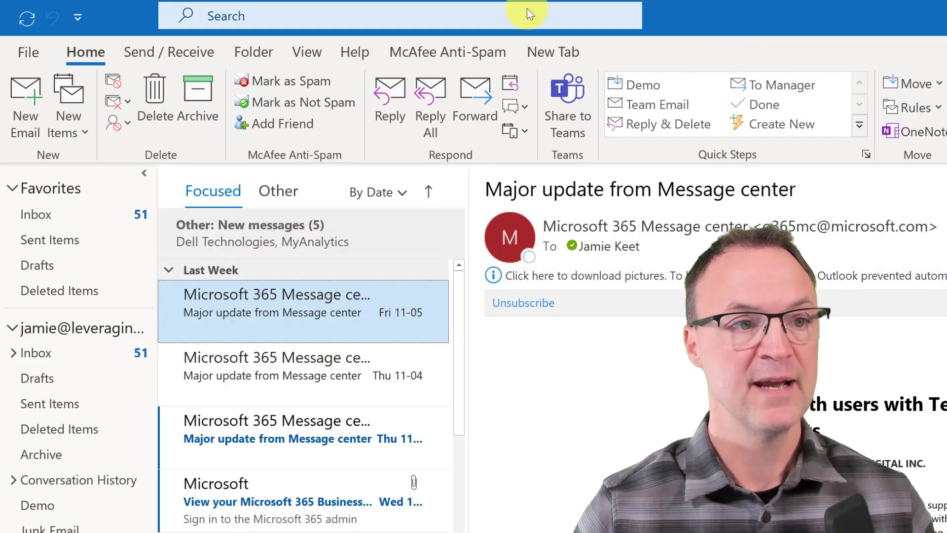
left_click(525, 14)
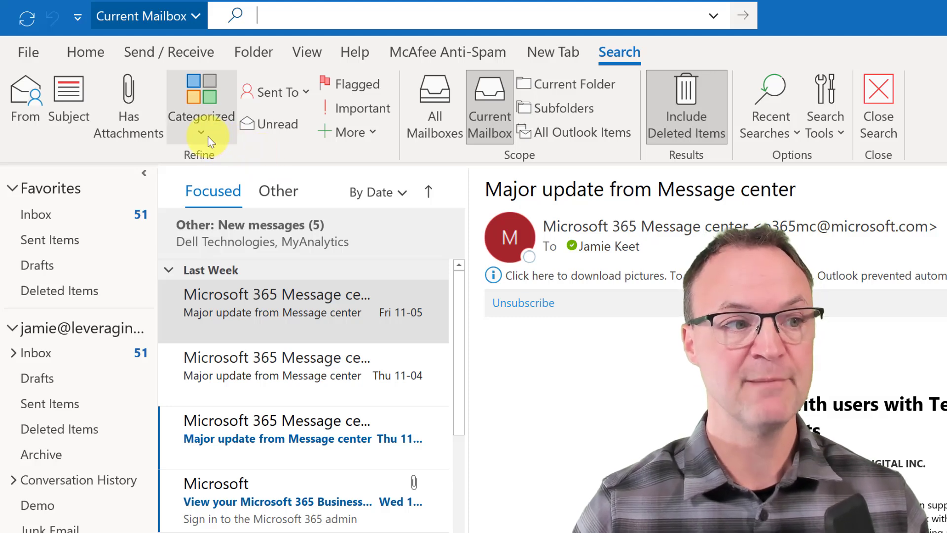
left_click(425, 107)
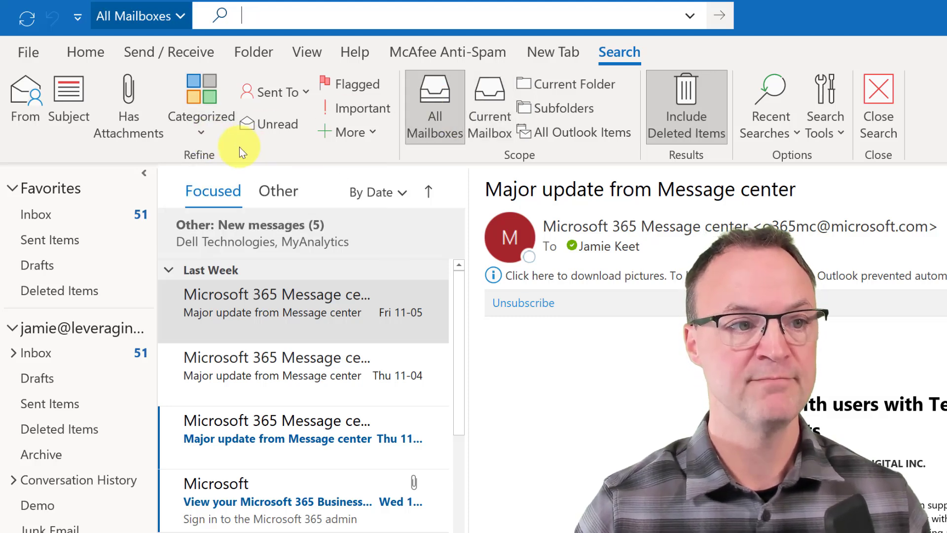
left_click(201, 132)
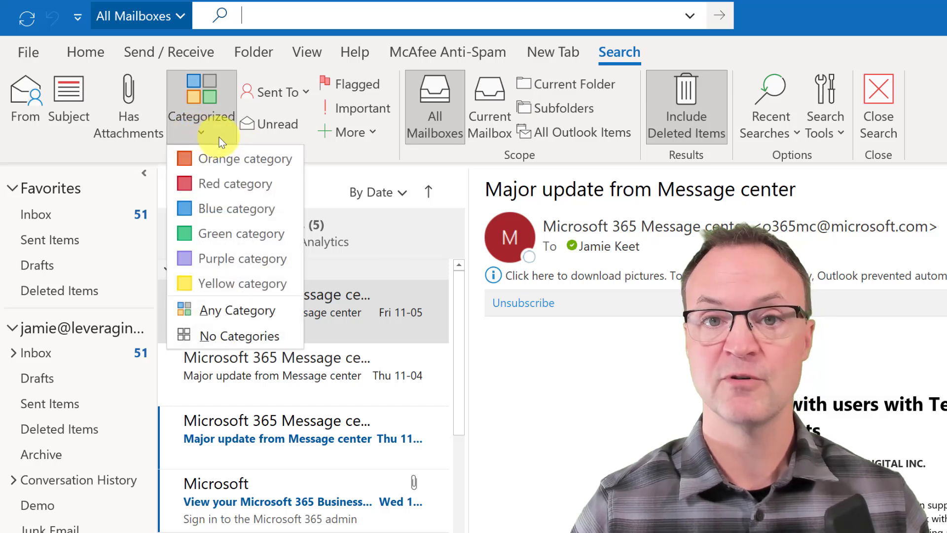
left_click(225, 160)
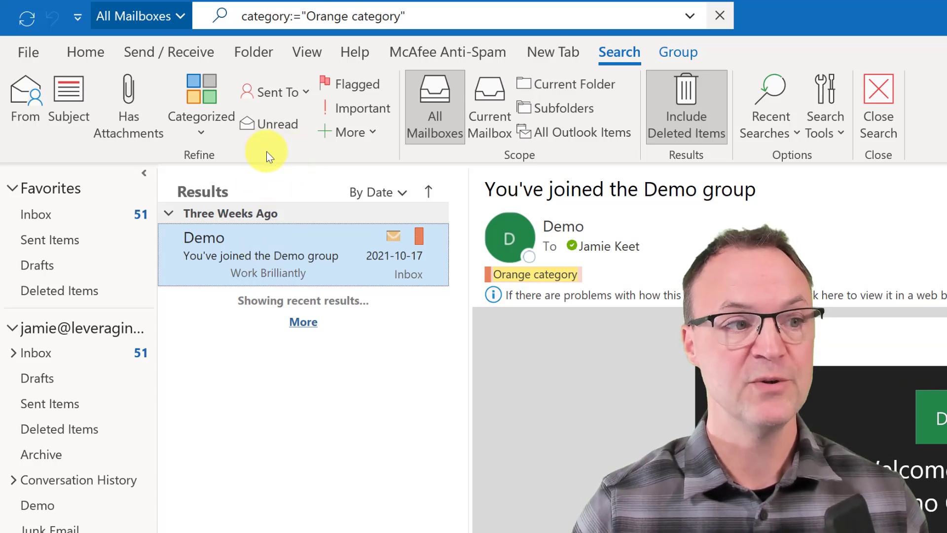
- Clear the Orange search, review the Sent To choices, then start an empty search
left_click(719, 16)
left_click(572, 16)
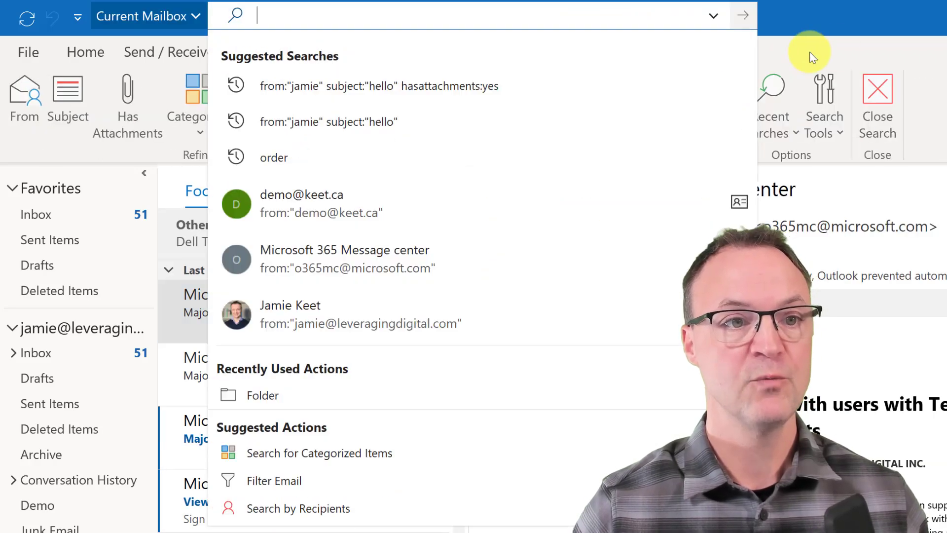
left_click(923, 48)
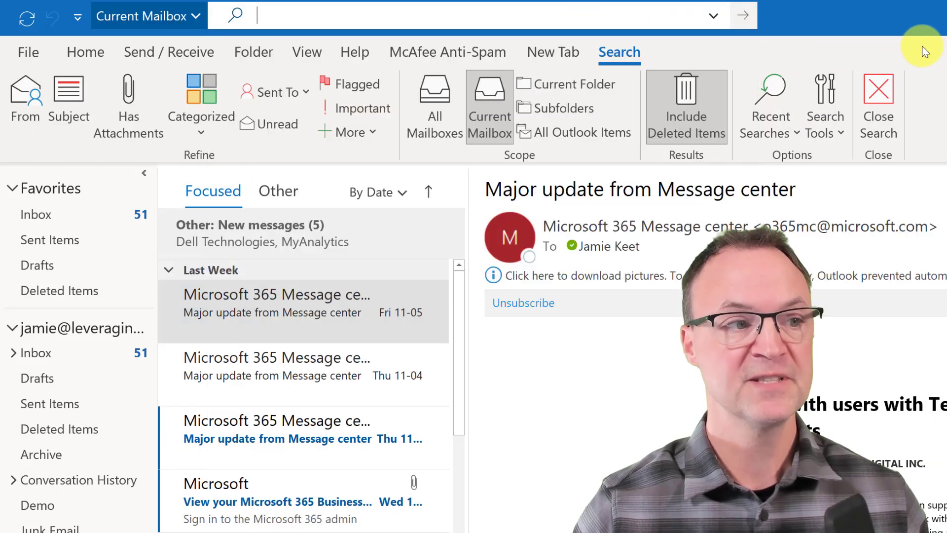
left_click(307, 92)
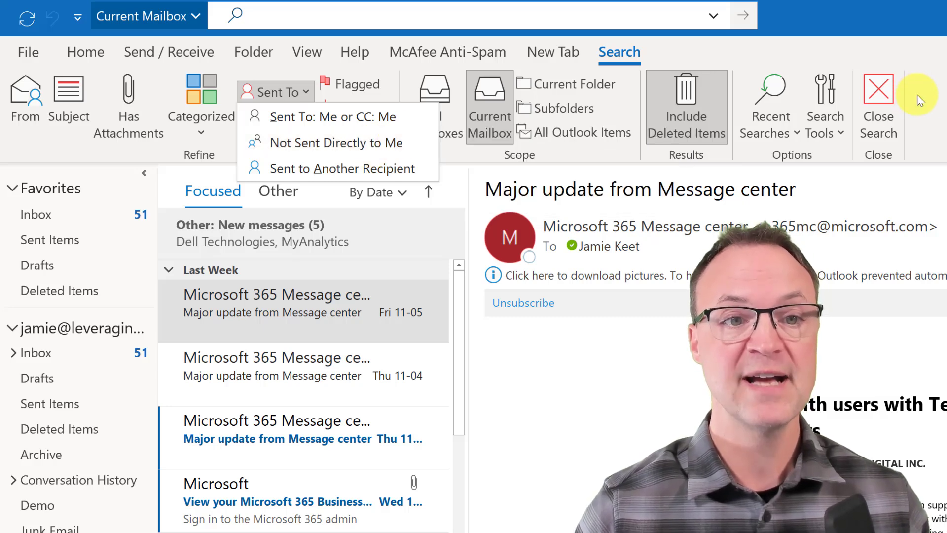
left_click(878, 104)
left_click(422, 16)
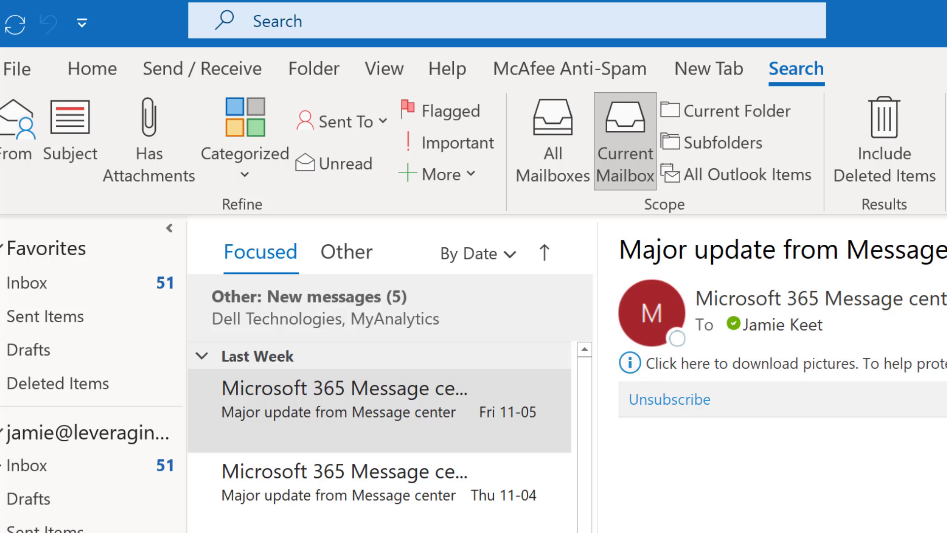
- Expand the advanced search form, keeping the current mailbox as the location
left_click(472, 26)
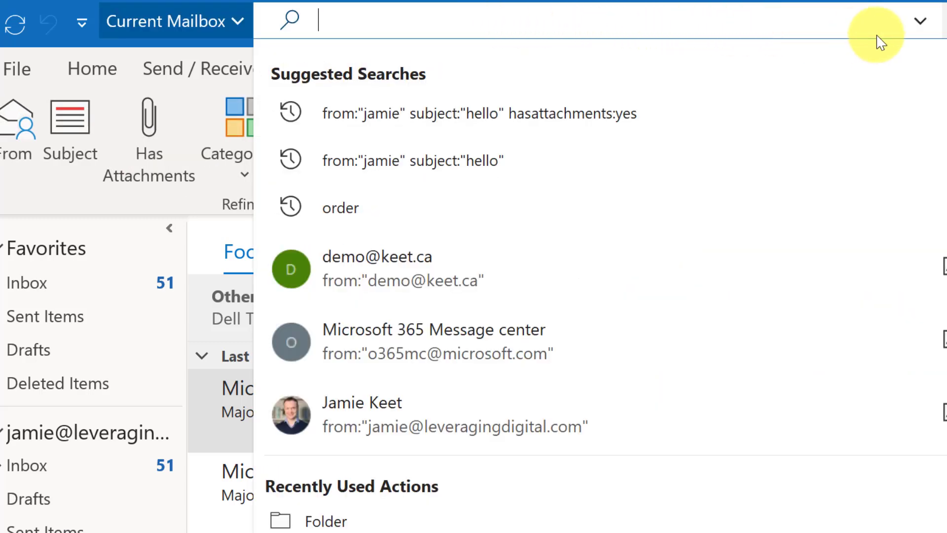
left_click(923, 28)
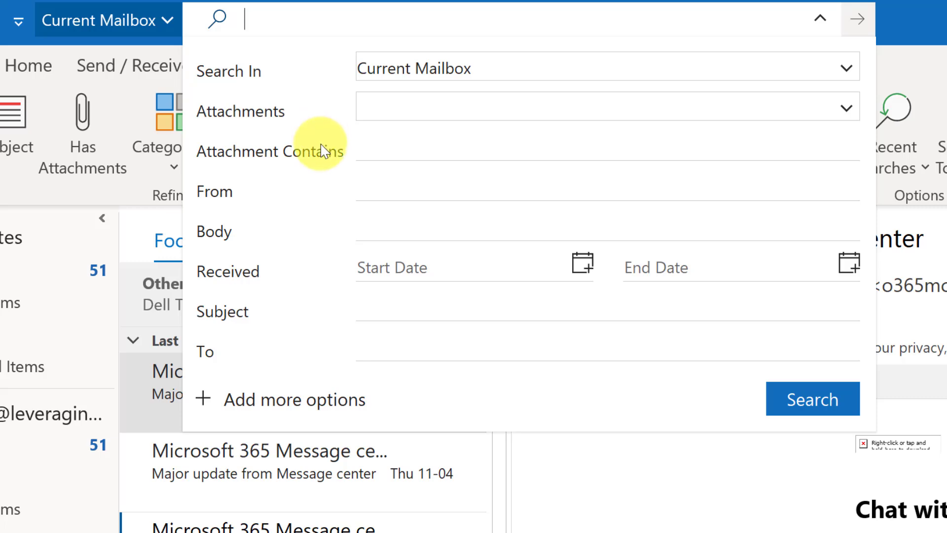
left_click(849, 74)
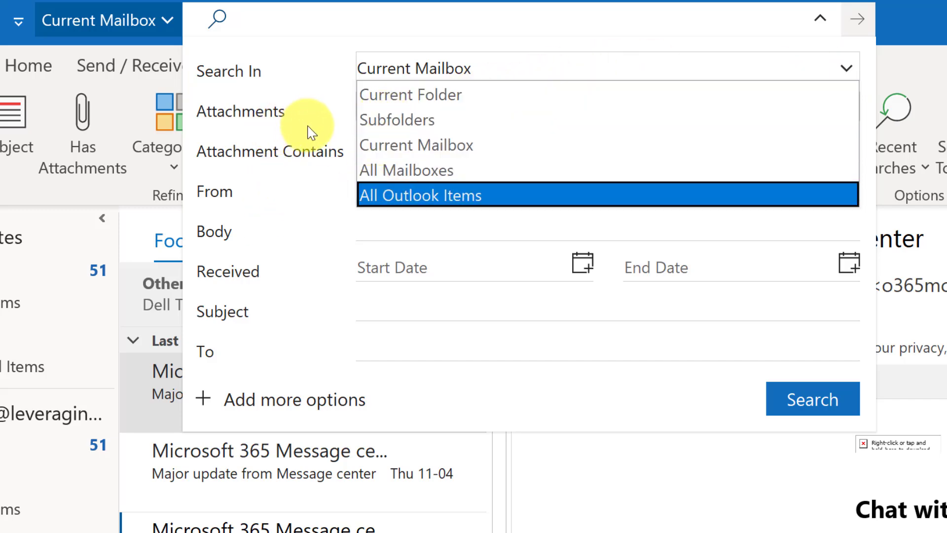
key("Escape")
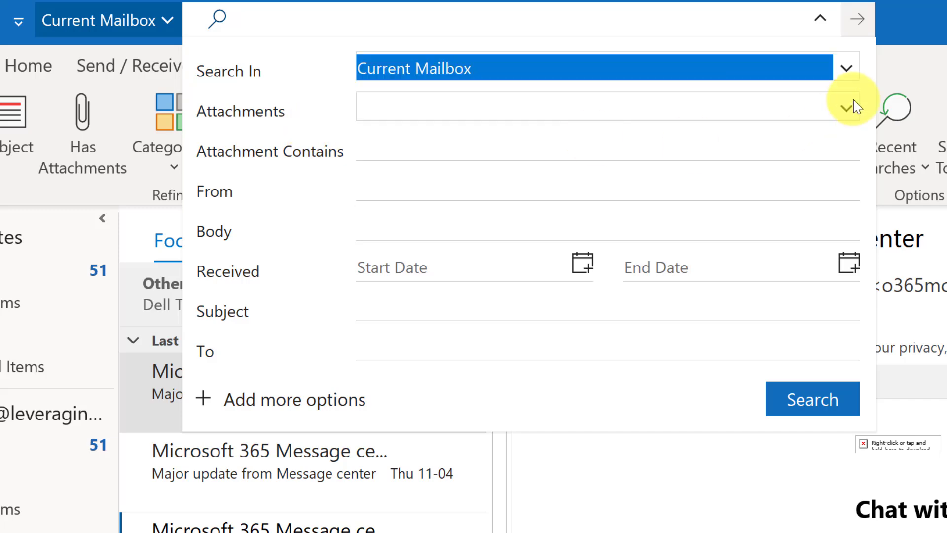
- Set Attachments to Yes and step through the sender, body and subject fields
left_click(846, 109)
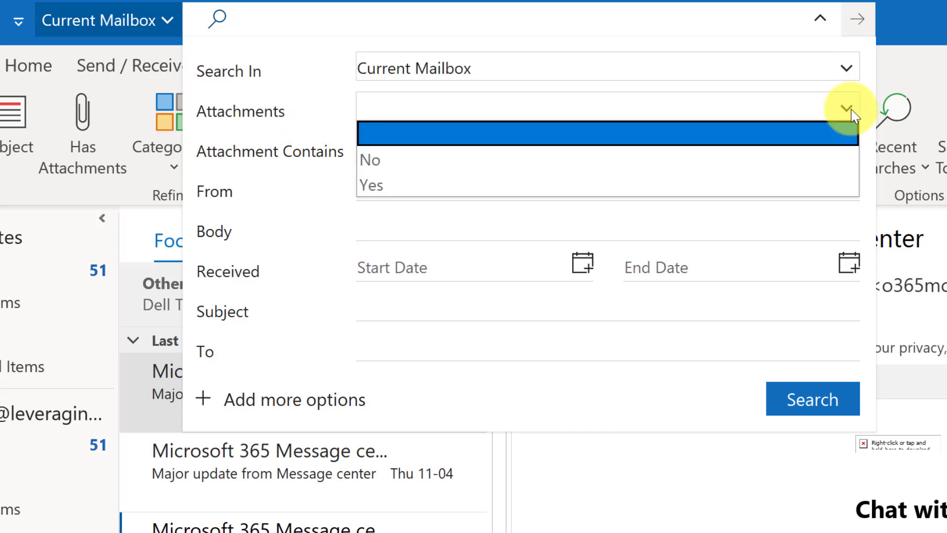
left_click(444, 184)
left_click(395, 156)
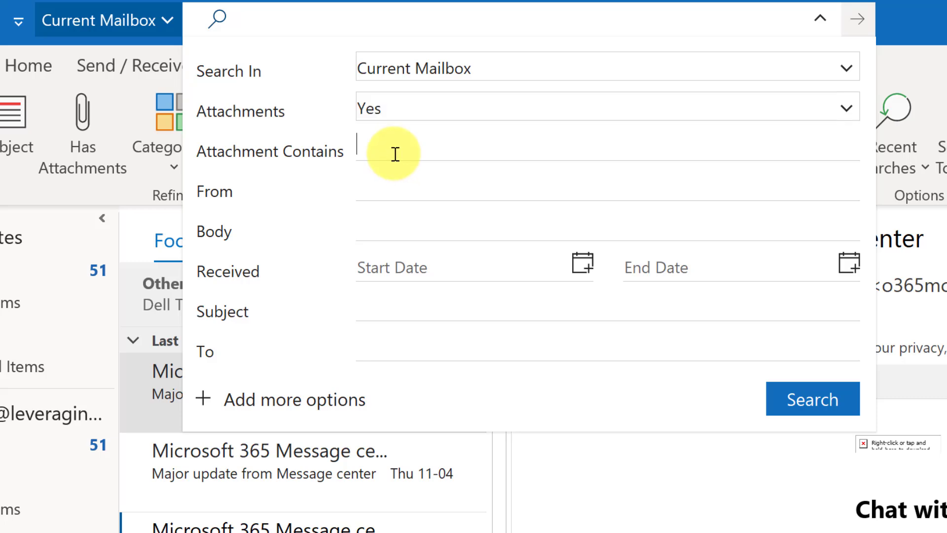
left_click(388, 197)
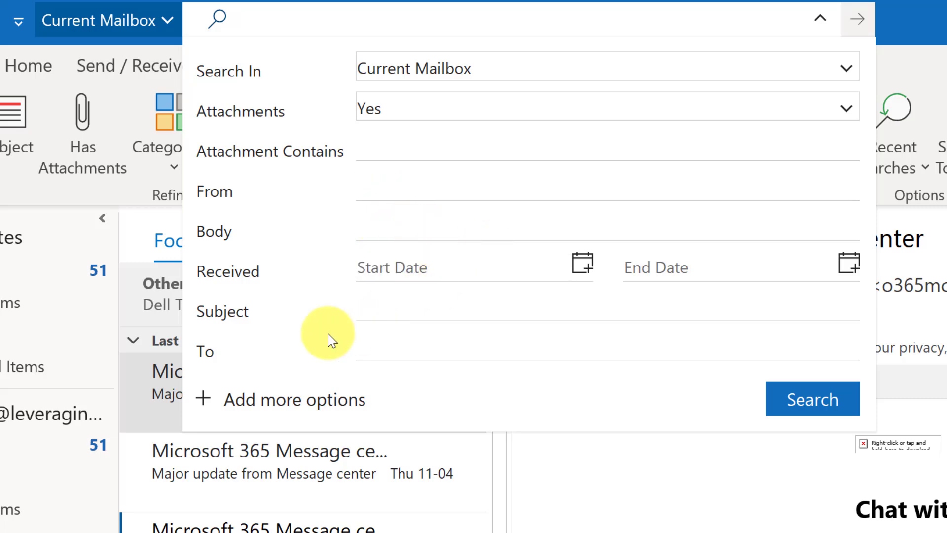
left_click(444, 273)
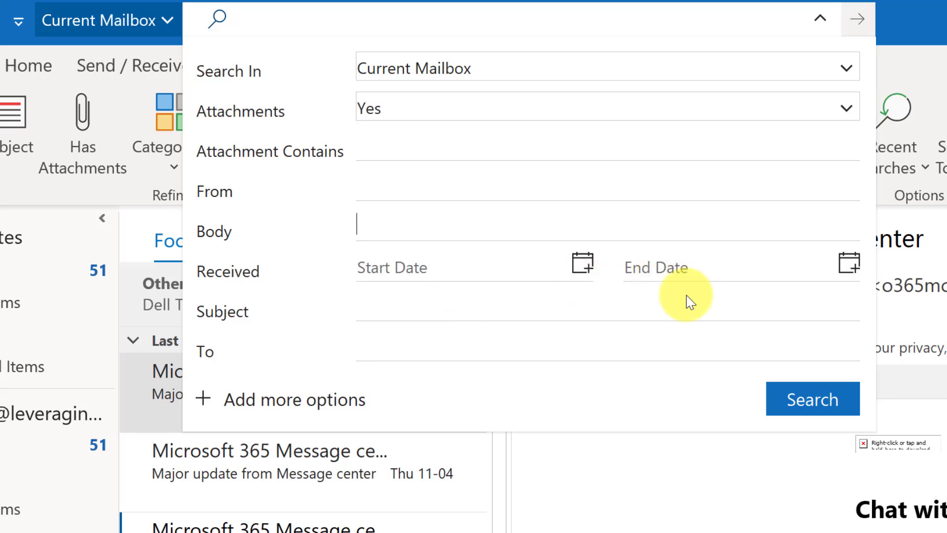
left_click(407, 311)
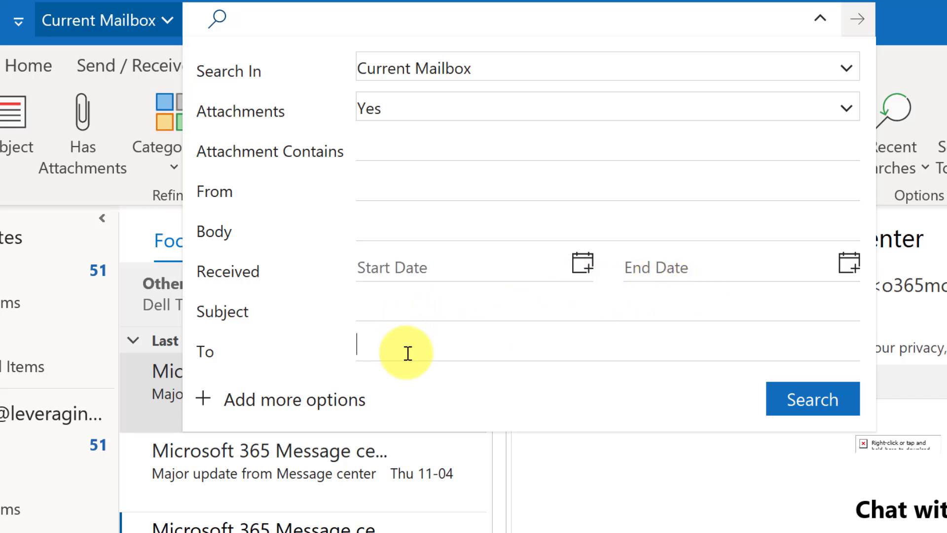
- Tick Bcc and Categories in Advanced Search Options, apply, and check the category choices
left_click(213, 404)
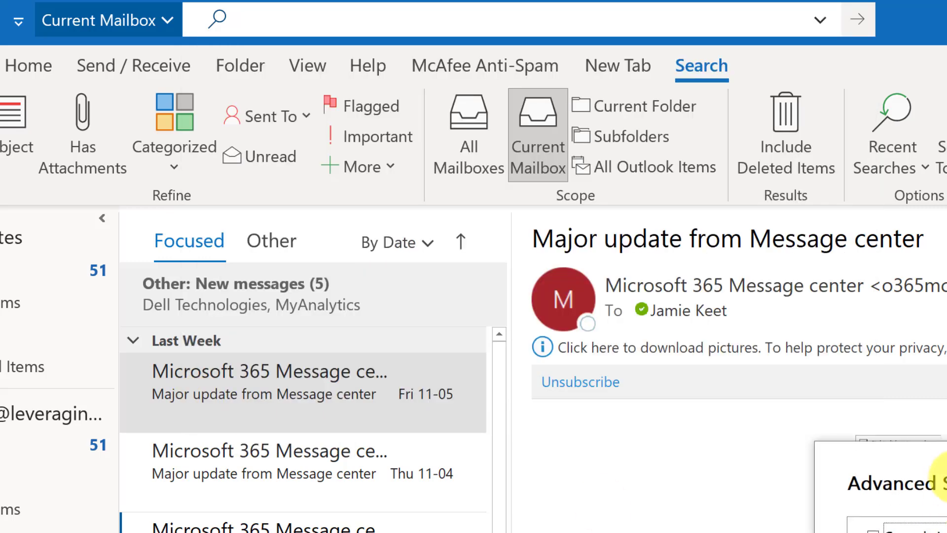
left_click_drag(938, 462, 625, 299)
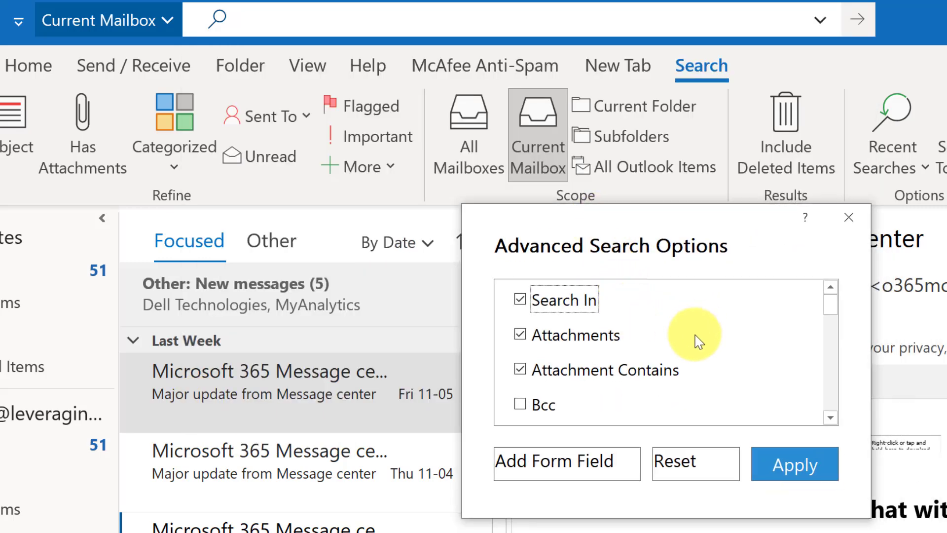
left_click(830, 417)
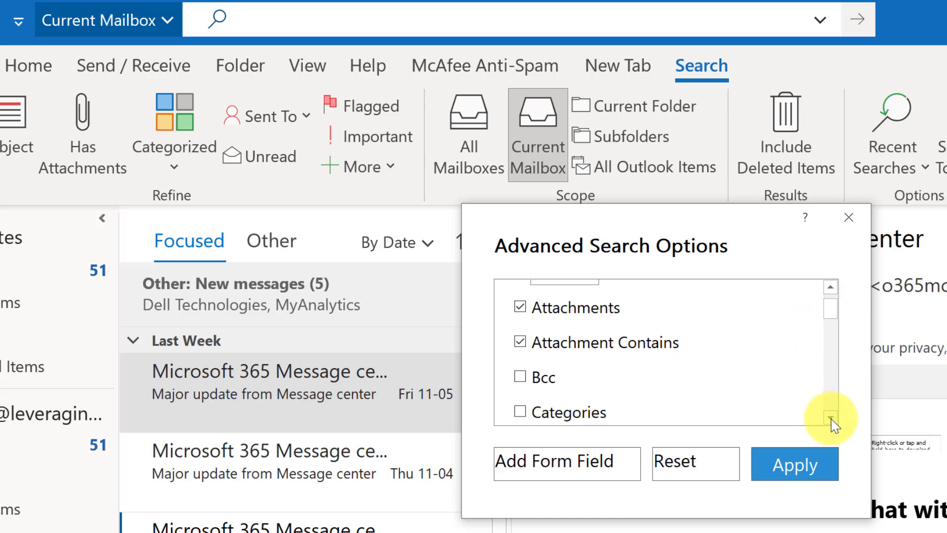
left_click(830, 418)
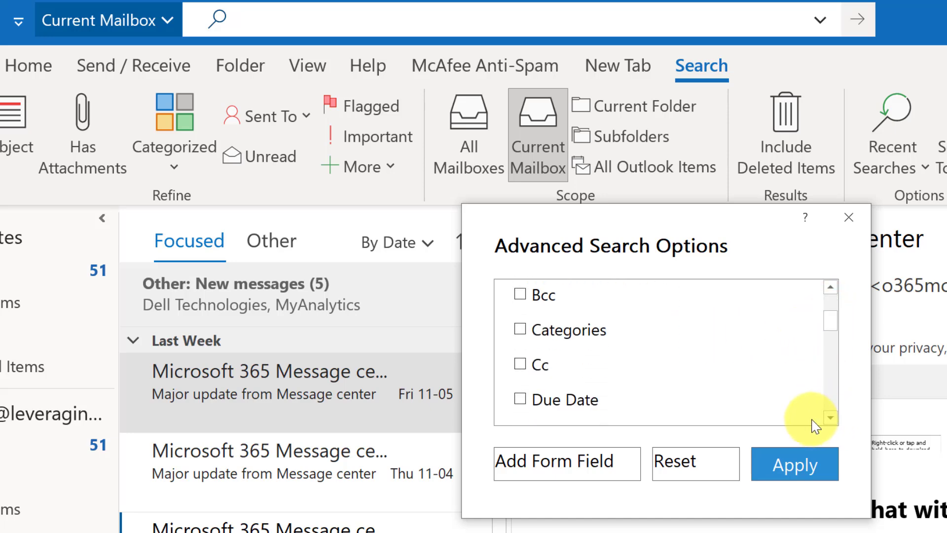
scroll(666, 370, "up", 1)
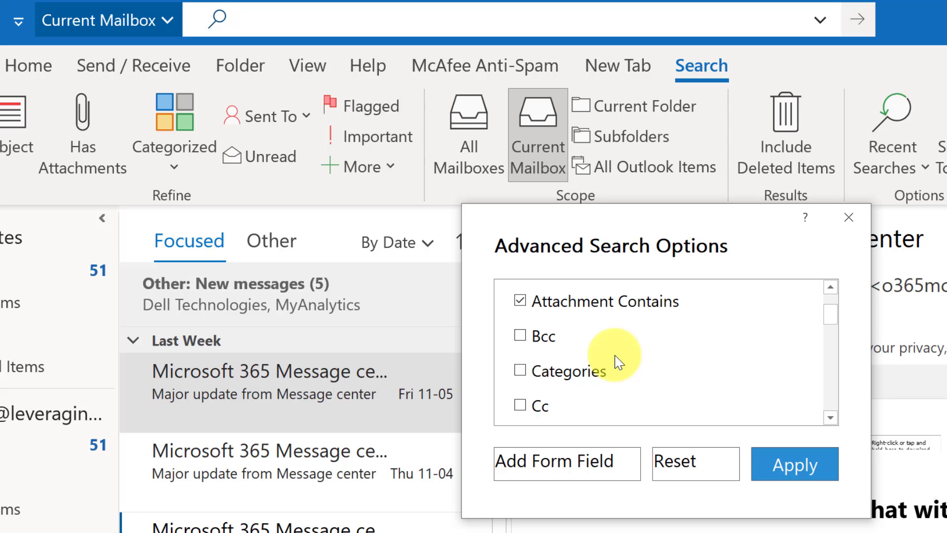
left_click(520, 336)
left_click(519, 371)
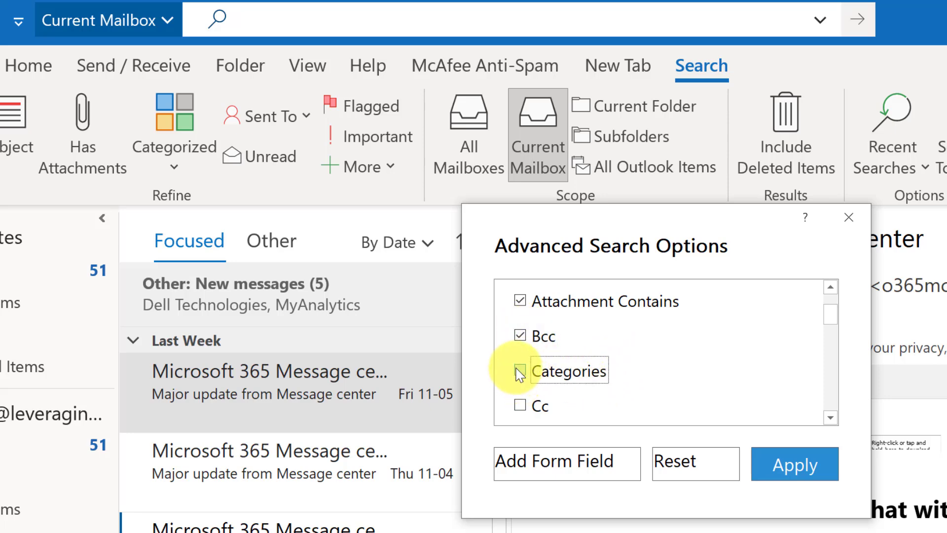
left_click(811, 473)
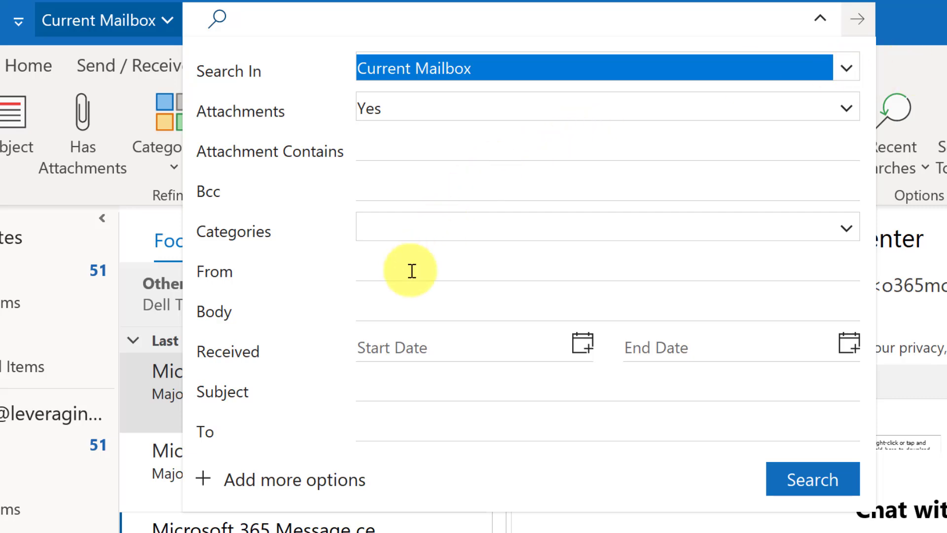
left_click(737, 231)
- Dismiss the advanced search dropdown panel to return to the inbox
left_click(293, 255)
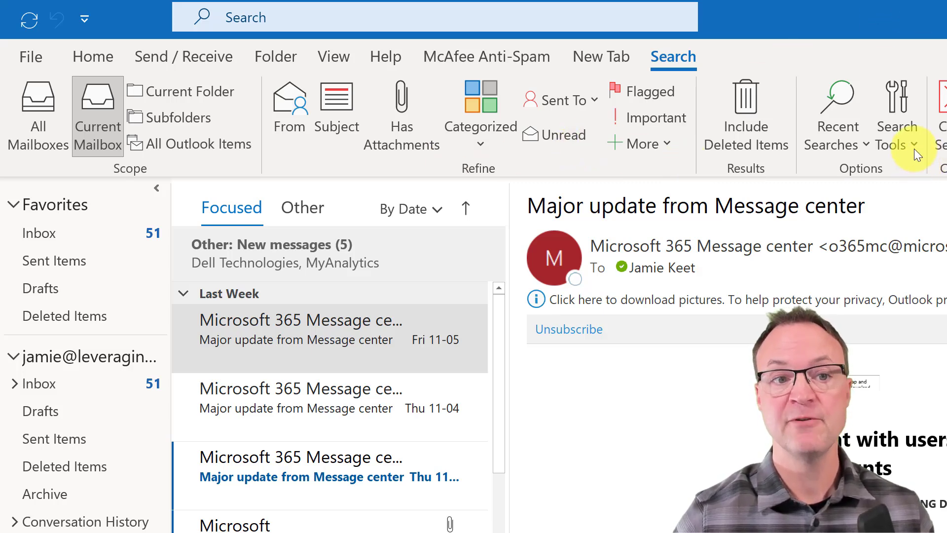
- Leave the search, reactivate it, and open Search Options from the search tools menu
key("Escape")
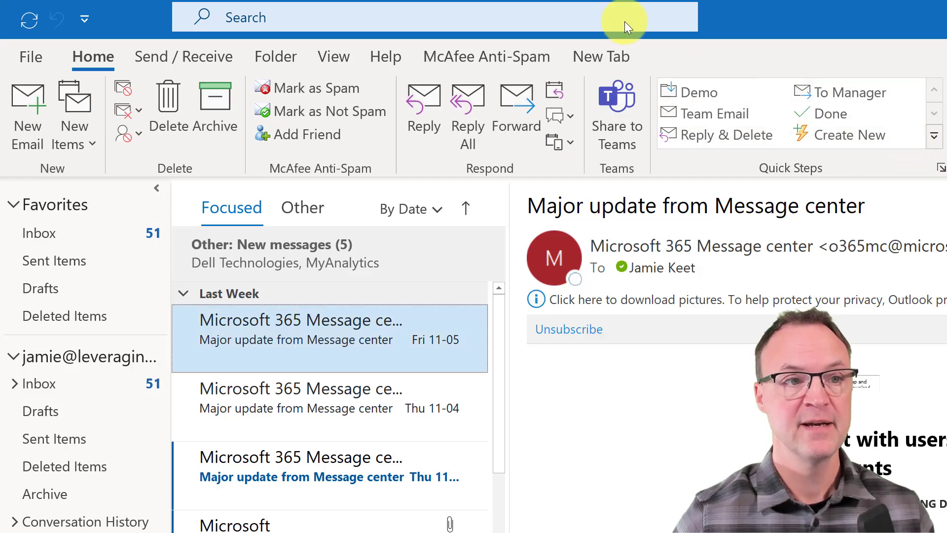
left_click(625, 17)
left_click(869, 85)
left_click(894, 111)
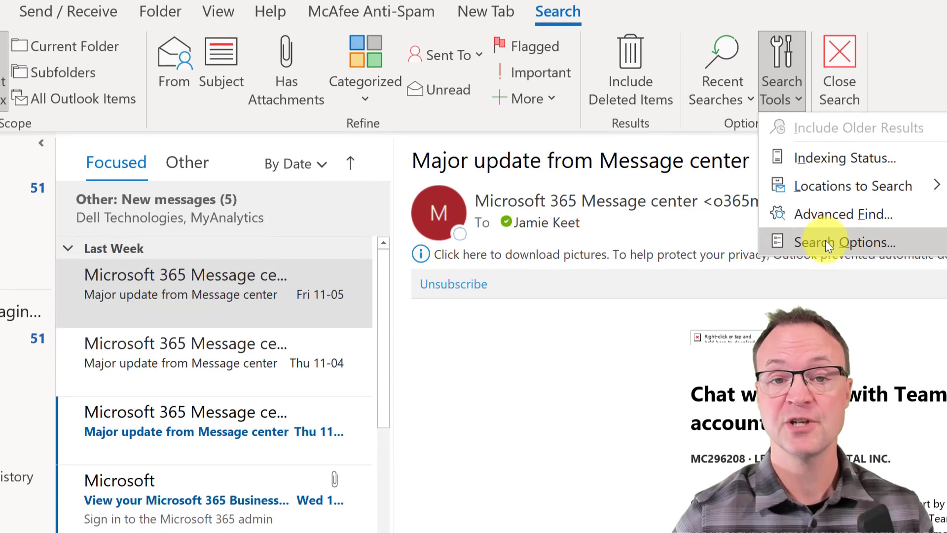
left_click(825, 240)
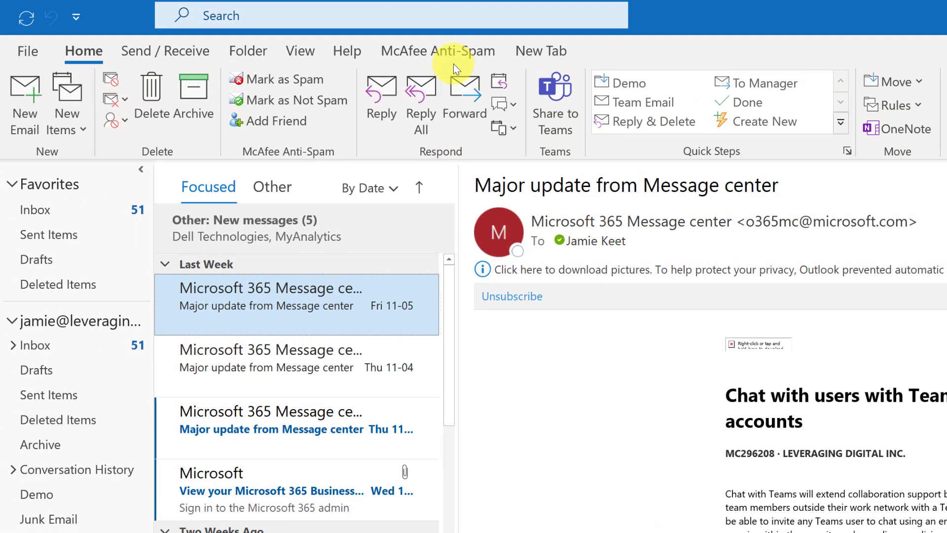
- Open Outlook Options from the File backstage
left_click(27, 50)
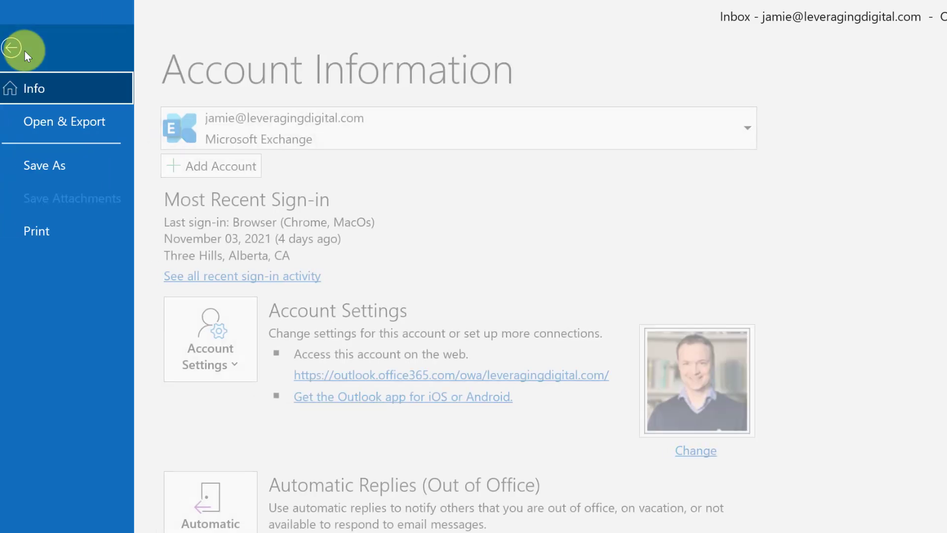
scroll(85, 156, "down", 5)
scroll(85, 155, "down", 5)
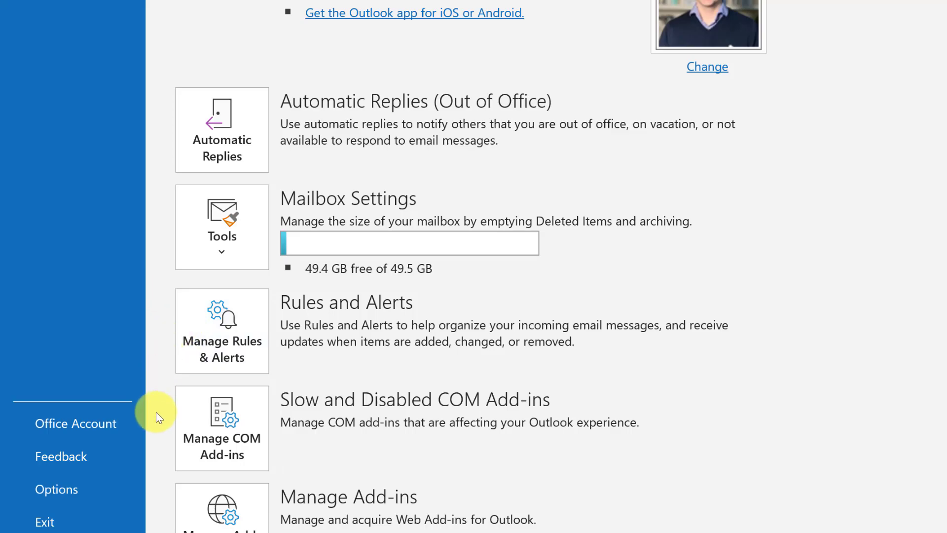
left_click(66, 496)
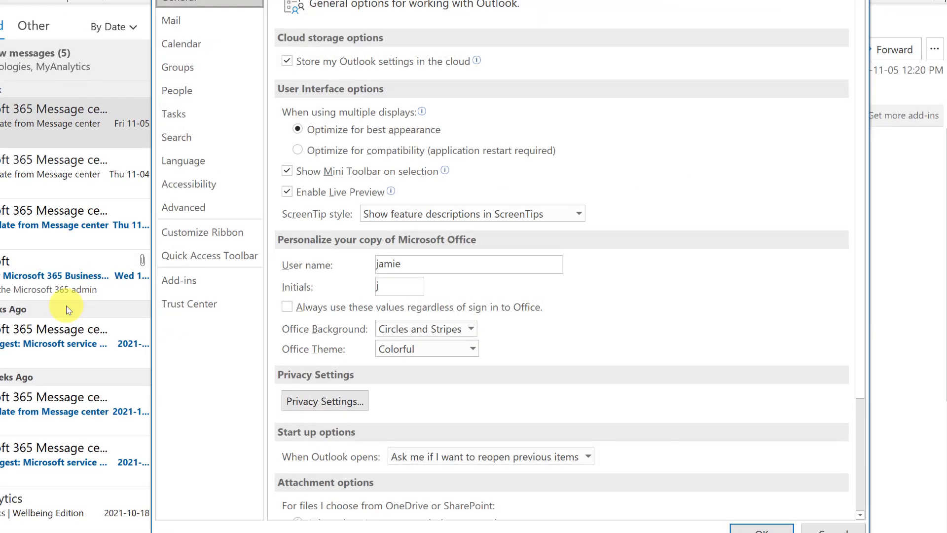
- Show the Search options page and review the Highlight color choices without changing them
left_click(181, 140)
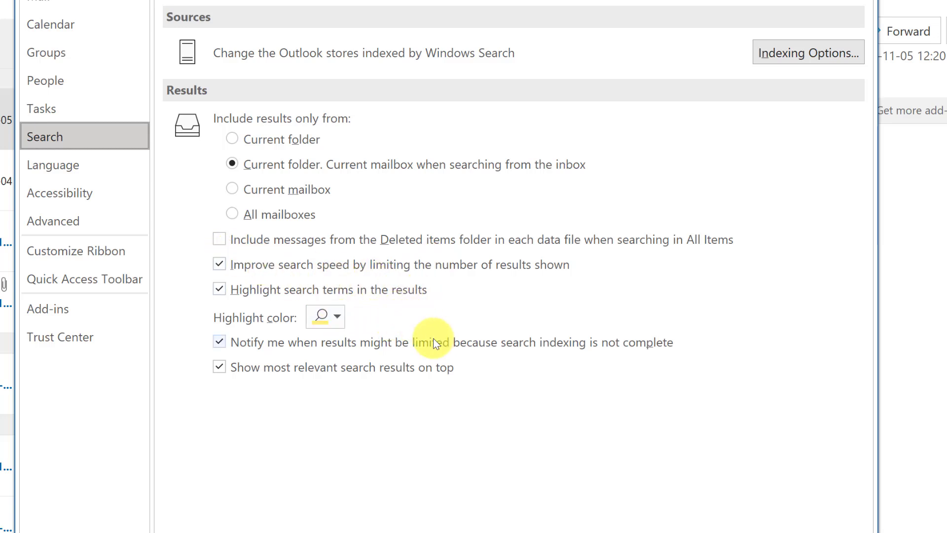
left_click(337, 317)
left_click(443, 300)
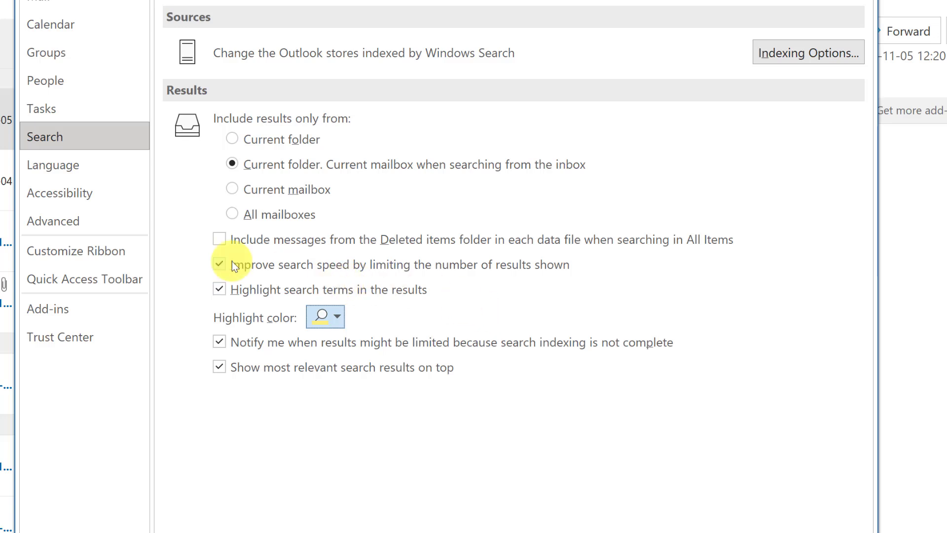
- In Customize Ribbon's Tool Tabs, move Results to the top and Options above Refine
left_click(104, 255)
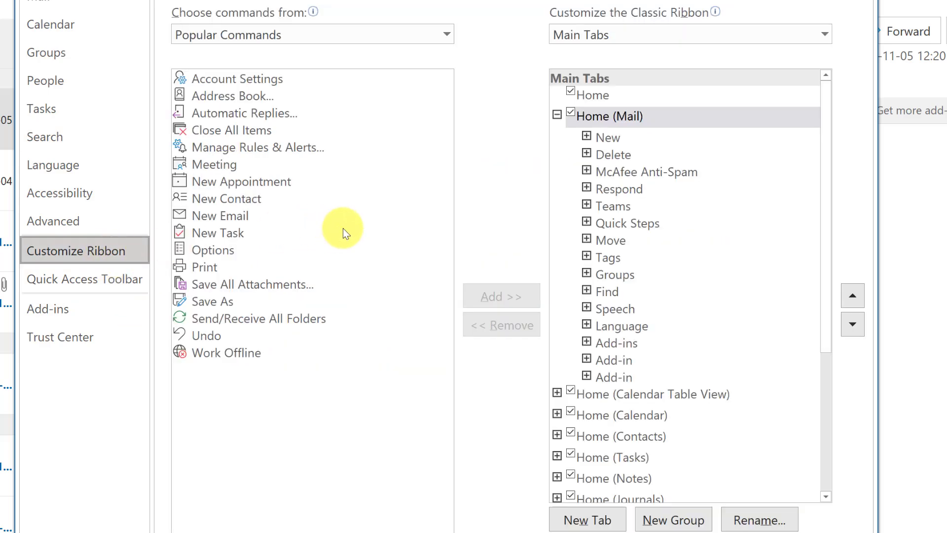
left_click(605, 35)
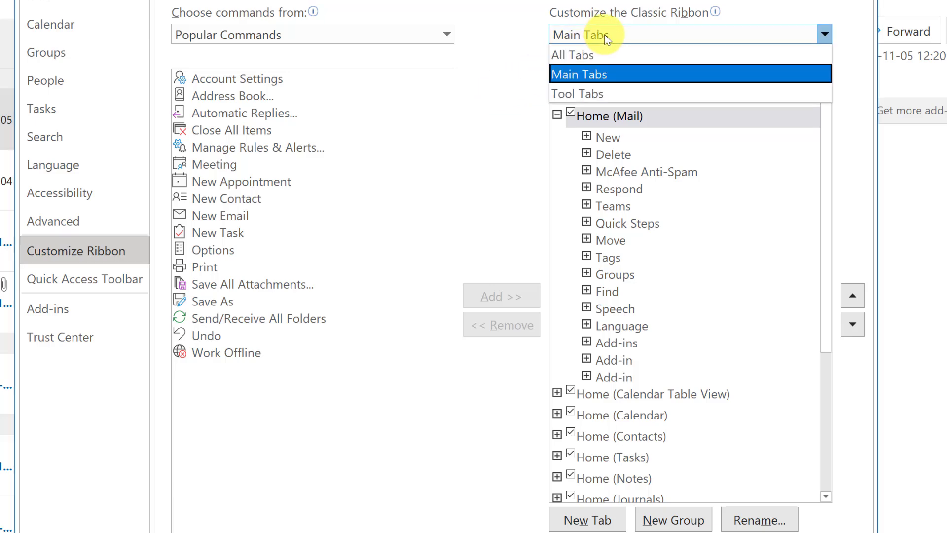
left_click(593, 92)
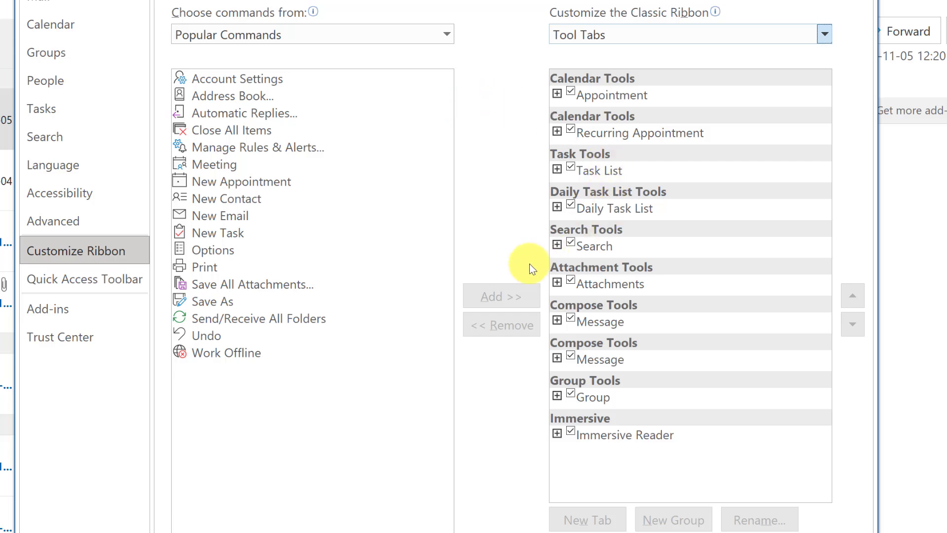
left_click(557, 246)
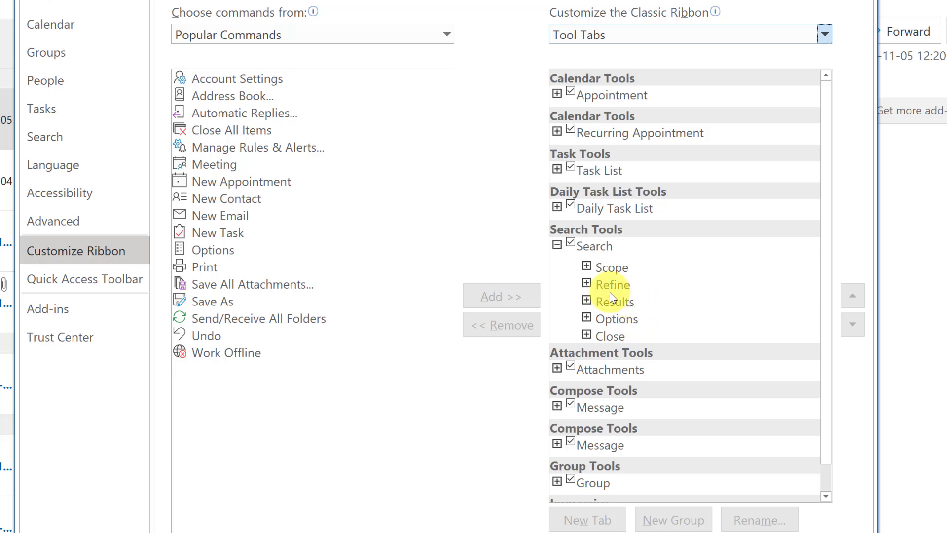
left_click_drag(612, 302, 612, 264)
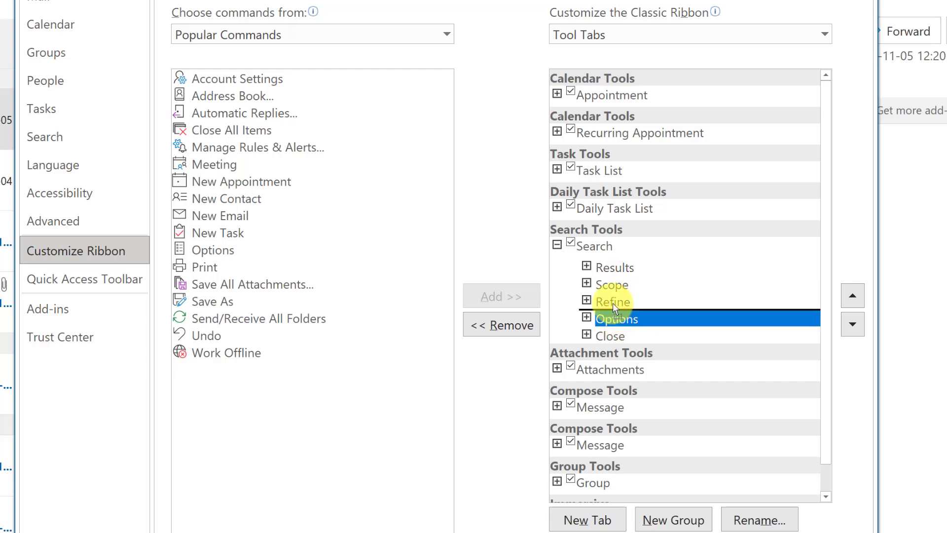
left_click_drag(614, 320, 614, 300)
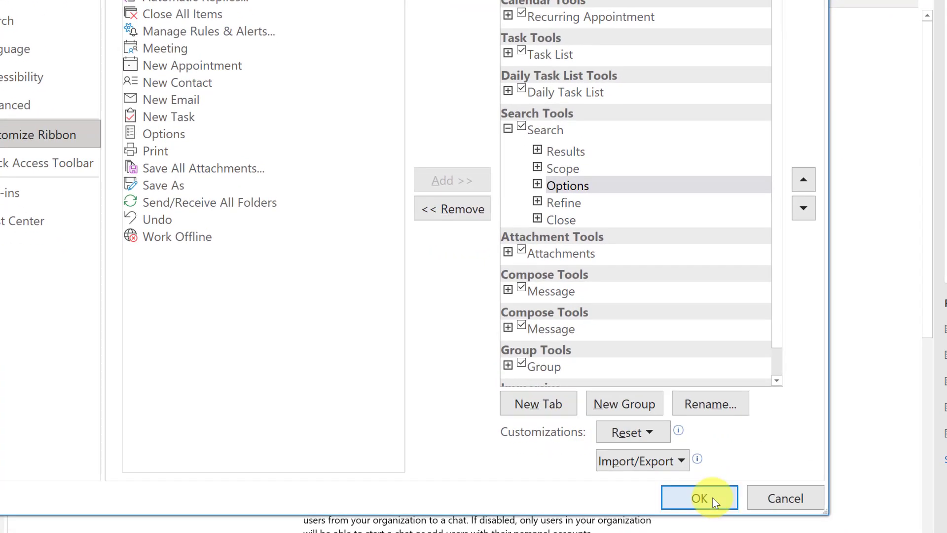
left_click(699, 498)
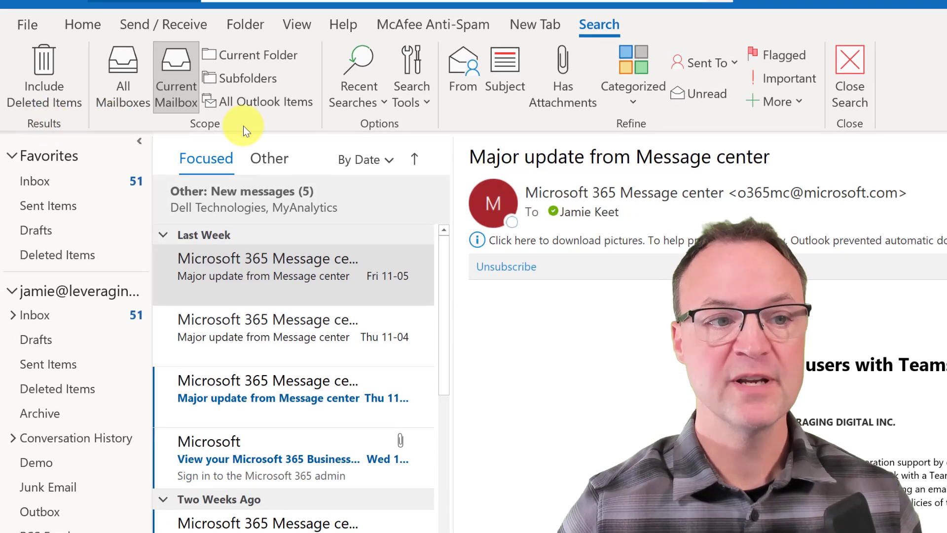